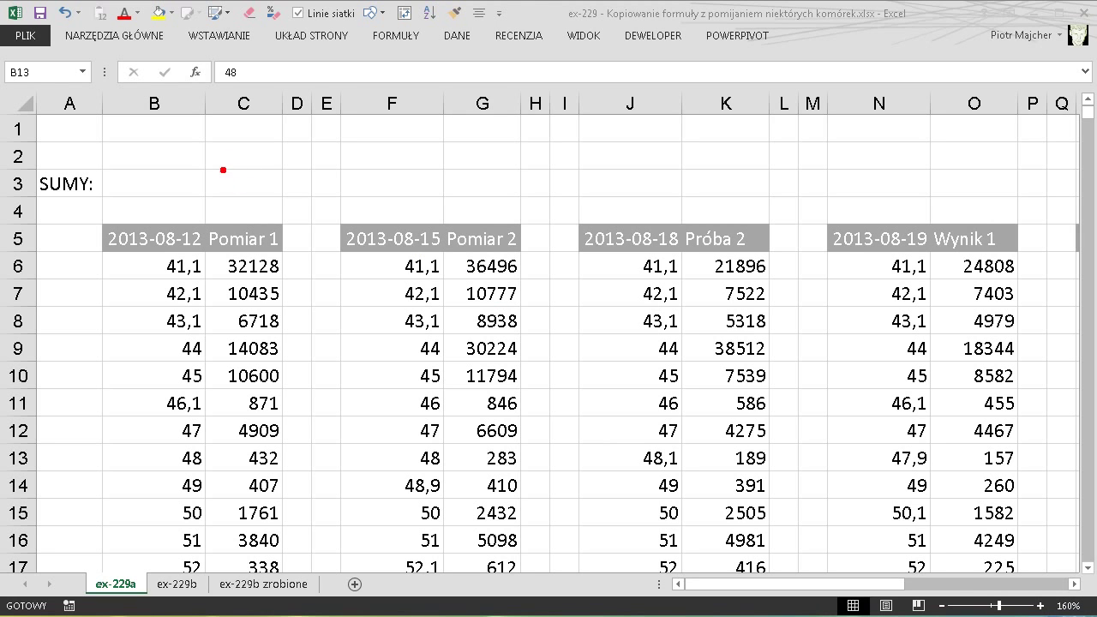
Step: Mark the sum spots above the Pomiar 1, Pomiar 2, Próba 2 and Wynik 1 blocks
mouse_move(235, 170)
left_mouse_down()
mouse_move(245, 198)
mouse_move(244, 180)
left_mouse_up()
left_click_drag(459, 172, 477, 179)
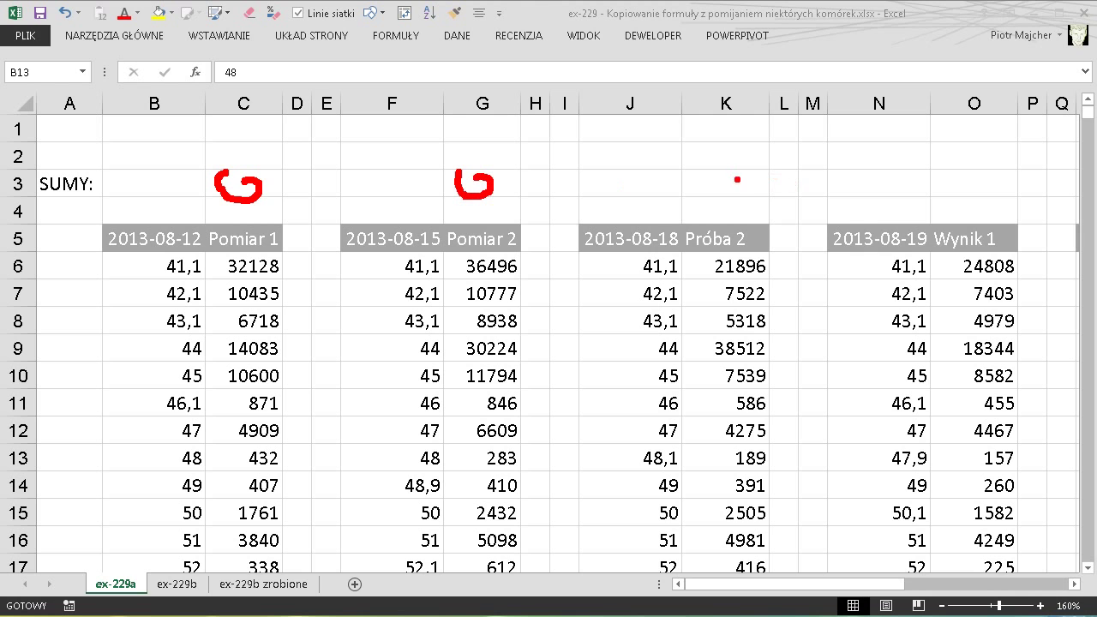
left_click_drag(737, 179, 756, 174)
mouse_move(988, 190)
left_mouse_down()
mouse_move(999, 171)
mouse_move(978, 182)
left_mouse_up()
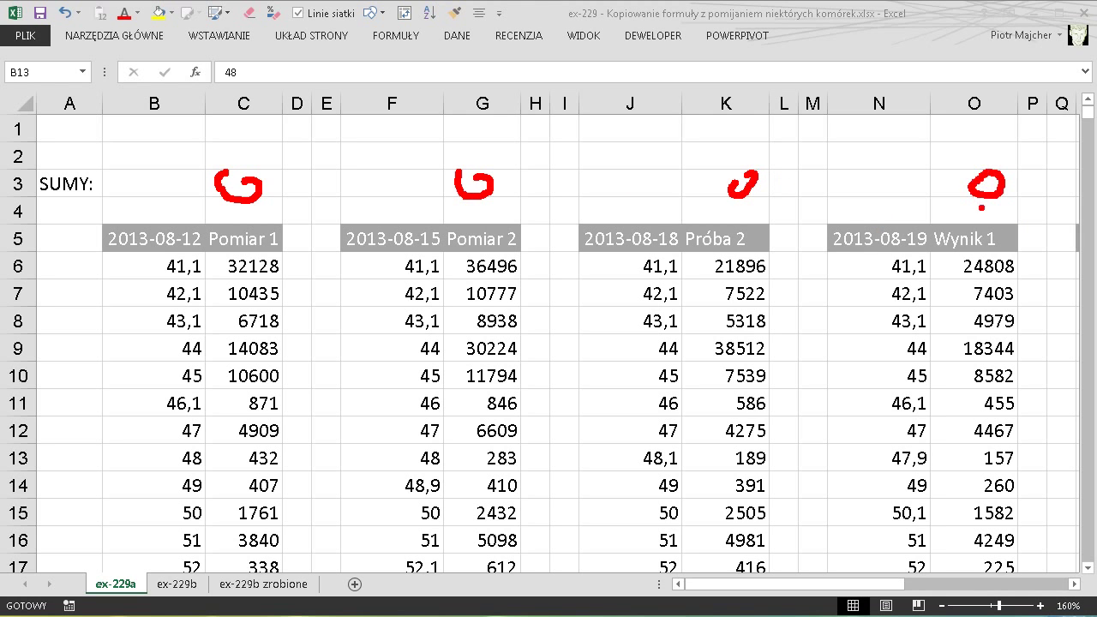
key("Escape")
Step: Enter =SUMA(C6:C81) in C3 so it shows the Pomiar 1 total of 261434
left_click(268, 184)
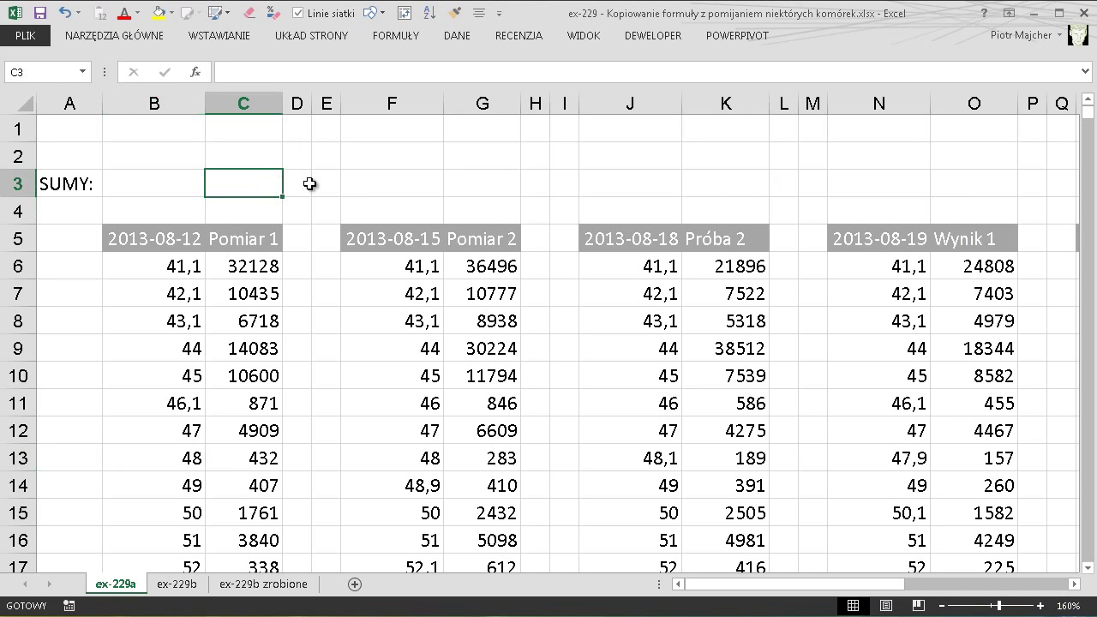
type("=suma(")
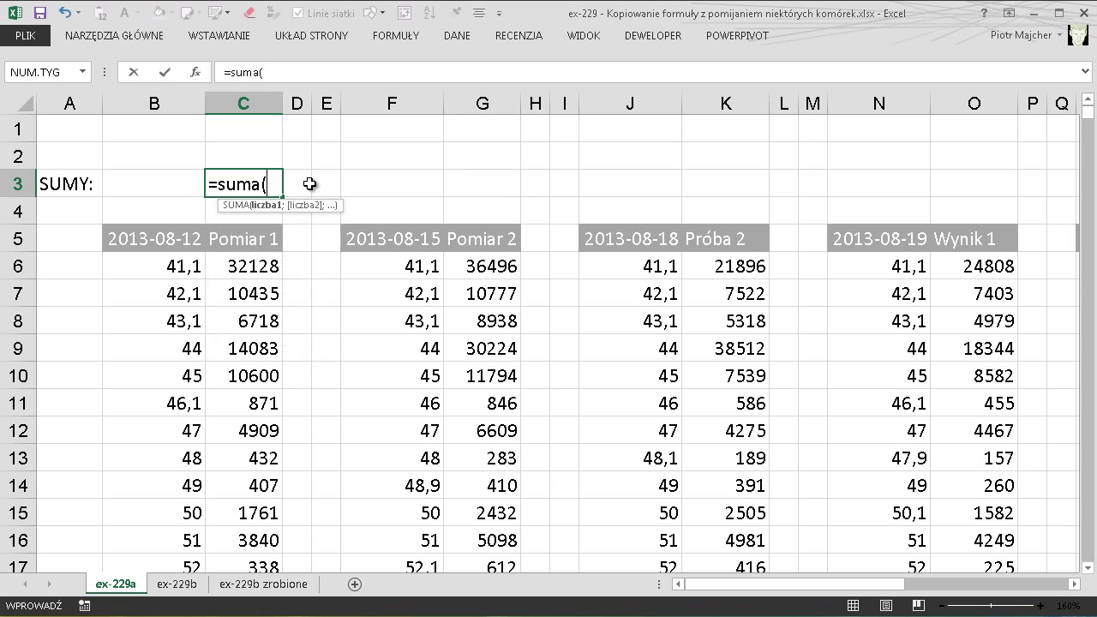
left_click(257, 266)
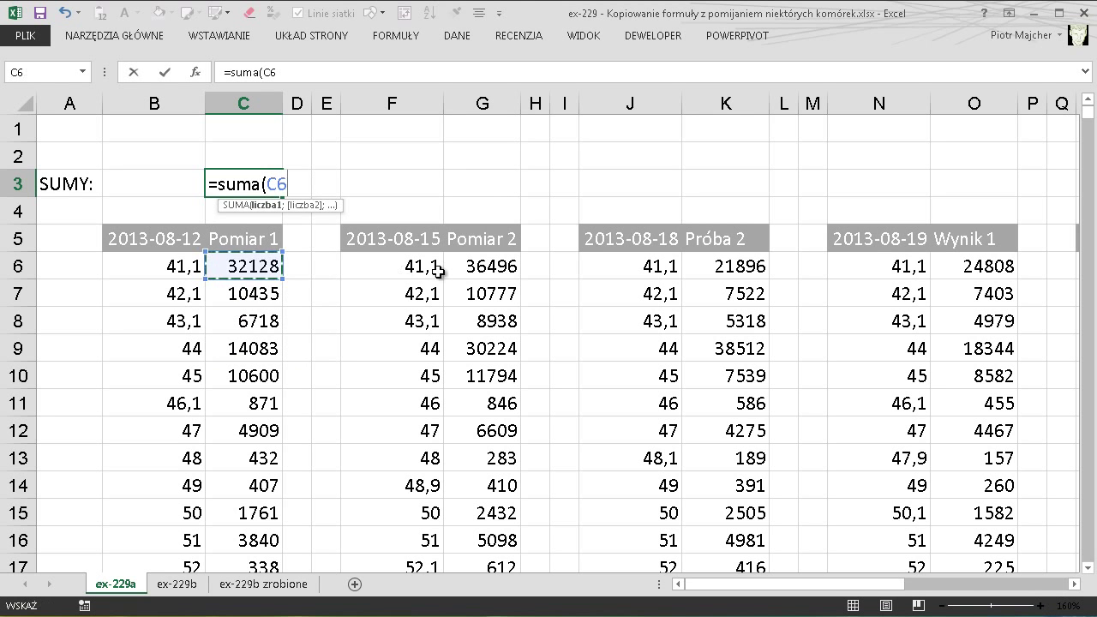
key("ctrl+shift+Down")
scroll(438, 271, "up", 20)
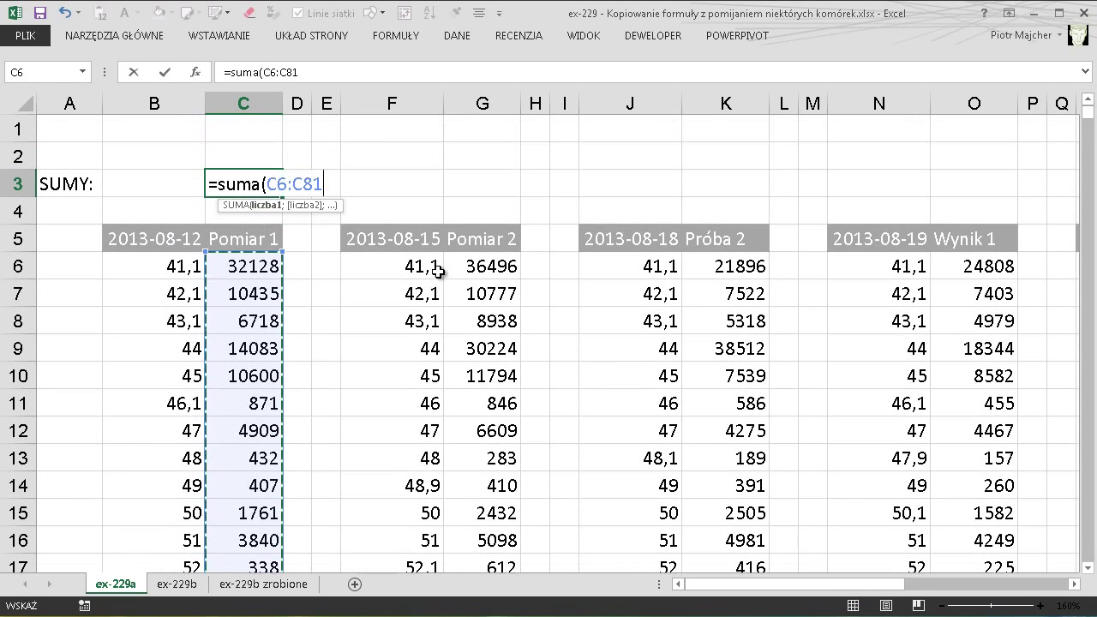
type(")")
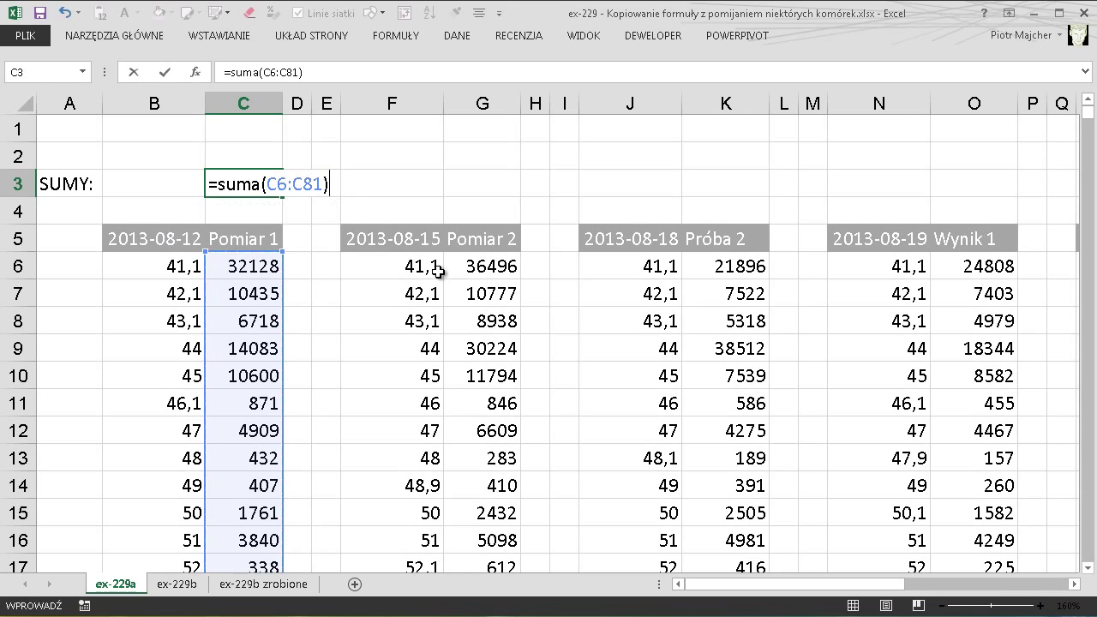
key("ctrl+Return")
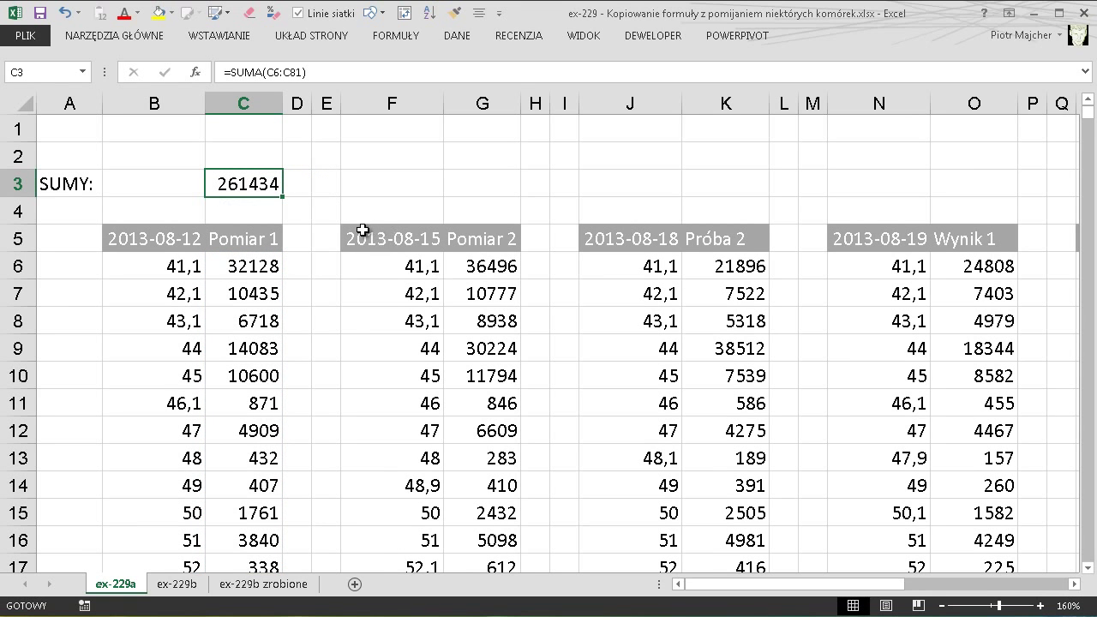
left_click_drag(286, 195, 1044, 182)
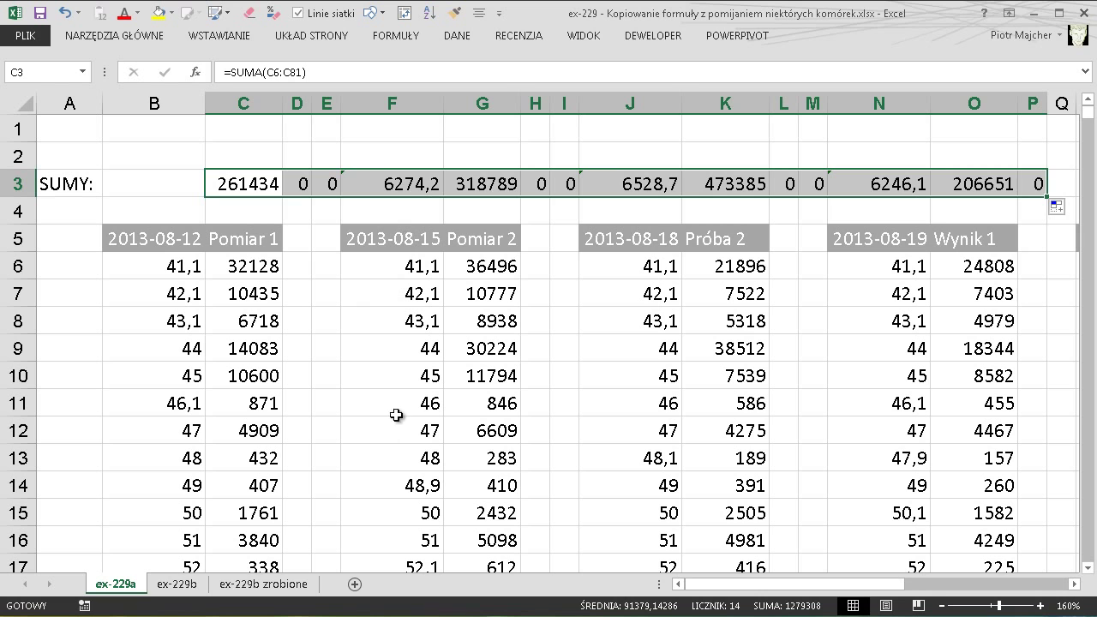
left_click_drag(302, 183, 375, 181)
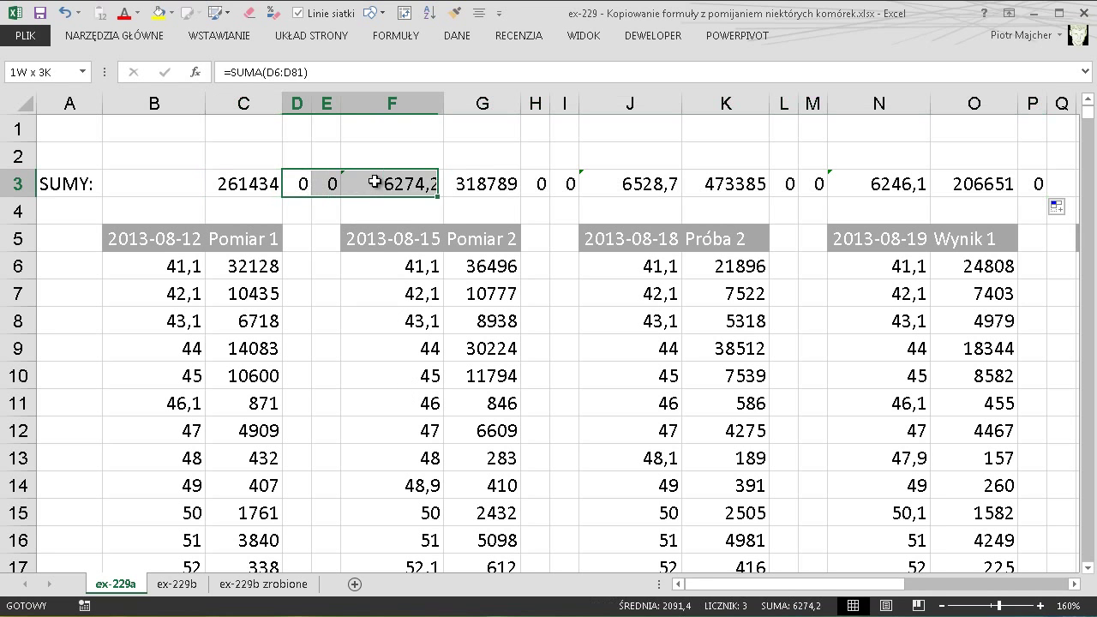
key("Delete")
left_click(544, 182)
left_click_drag(546, 181, 617, 184)
key("Delete")
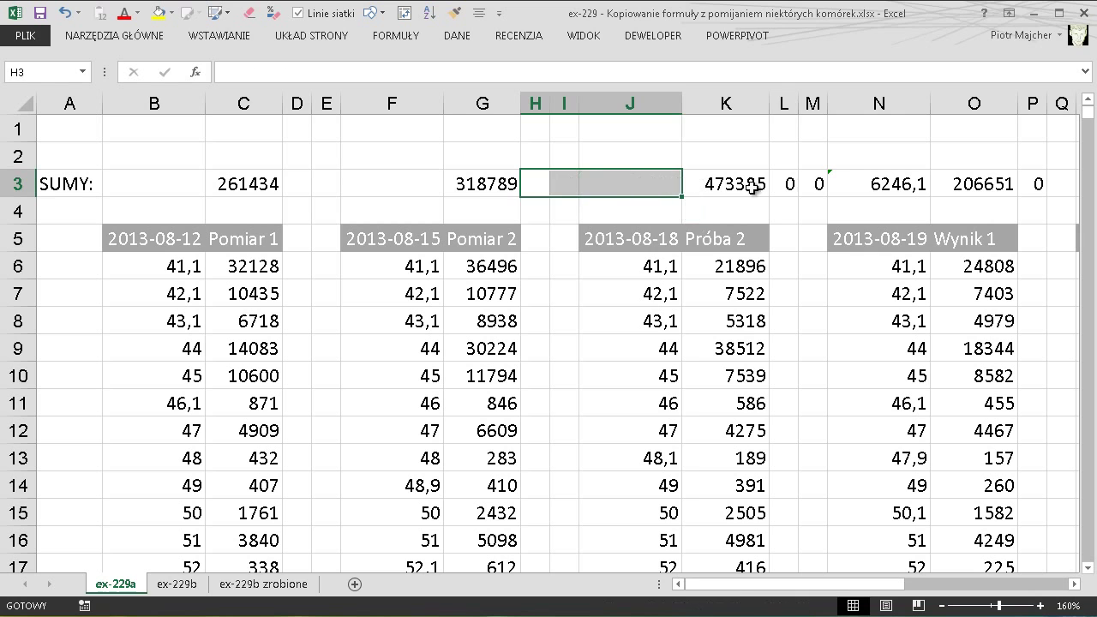
left_click_drag(789, 184, 850, 183)
key("Delete")
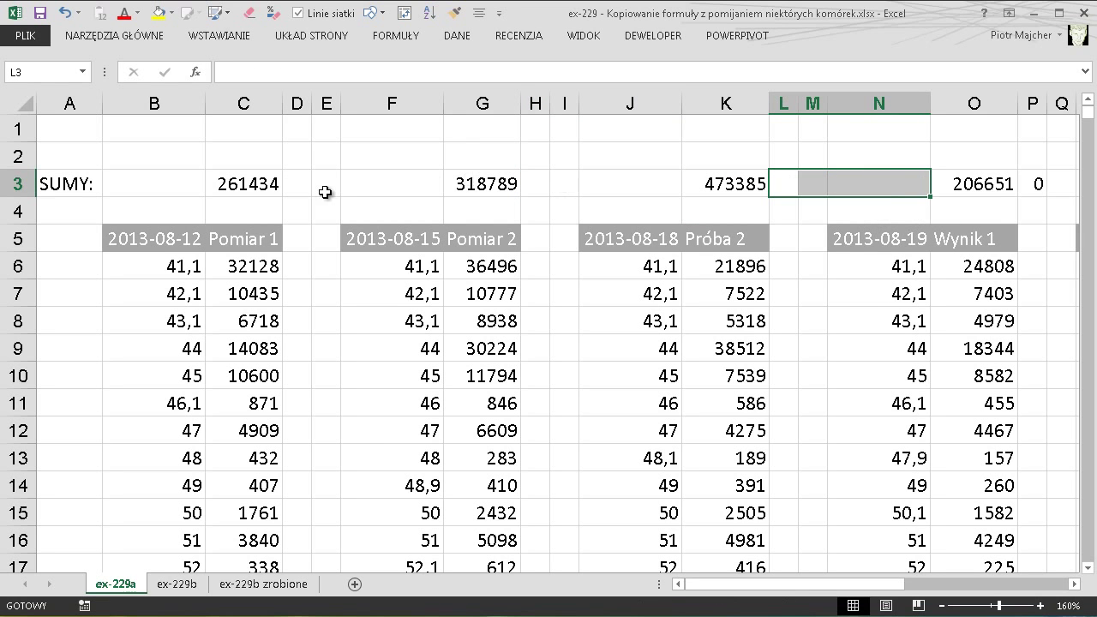
left_click_drag(399, 180, 1083, 190)
key("Delete")
scroll(637, 240, "left", 1)
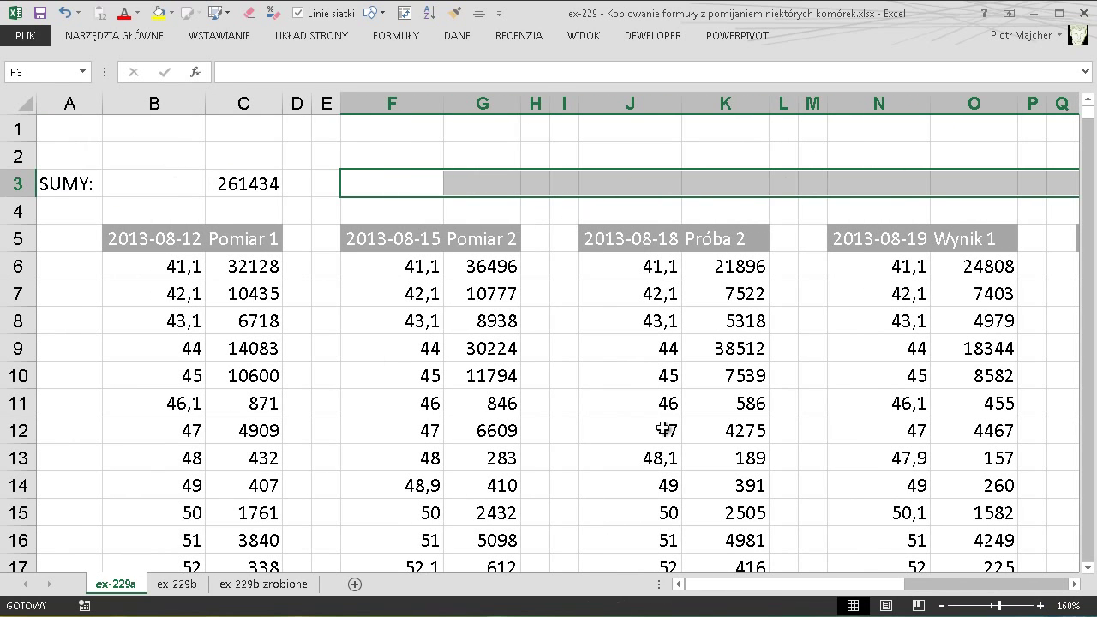
left_click(246, 182)
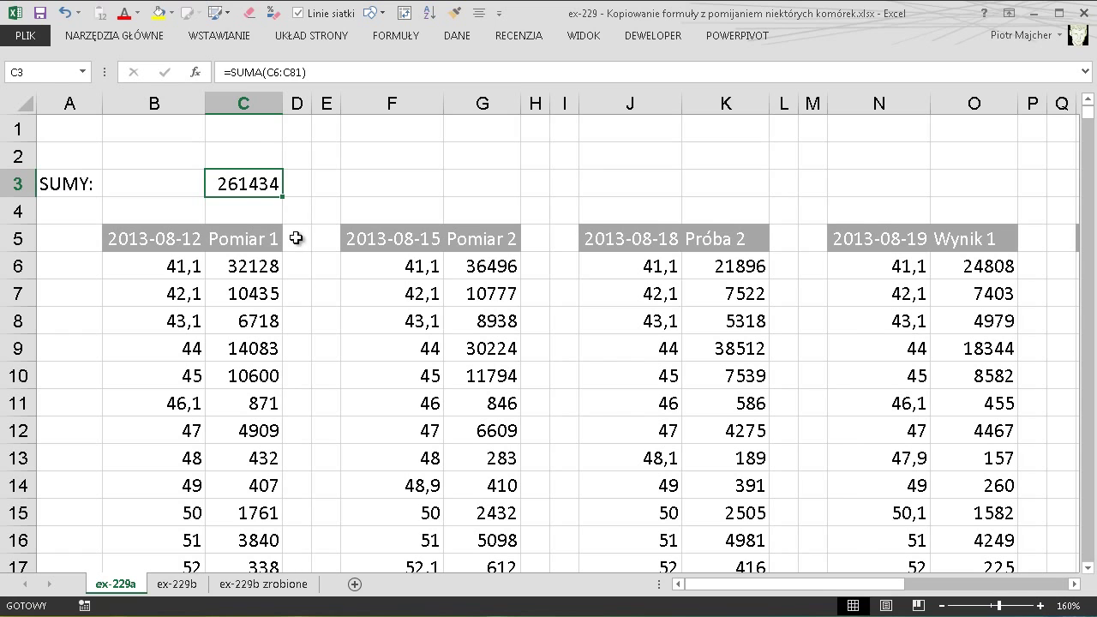
Step: Select C3:F3 as the sum-plus-blanks pattern and mark the gap columns after each block
left_click_drag(257, 183, 366, 178)
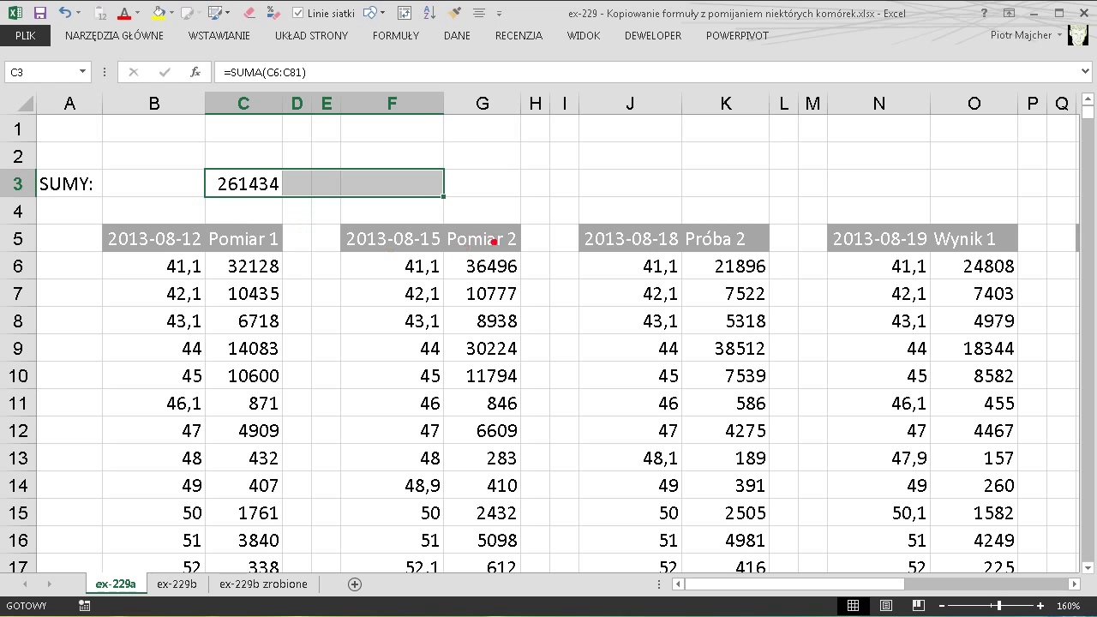
left_click_drag(288, 232, 329, 239)
left_click_drag(528, 237, 549, 246)
left_click_drag(773, 234, 804, 250)
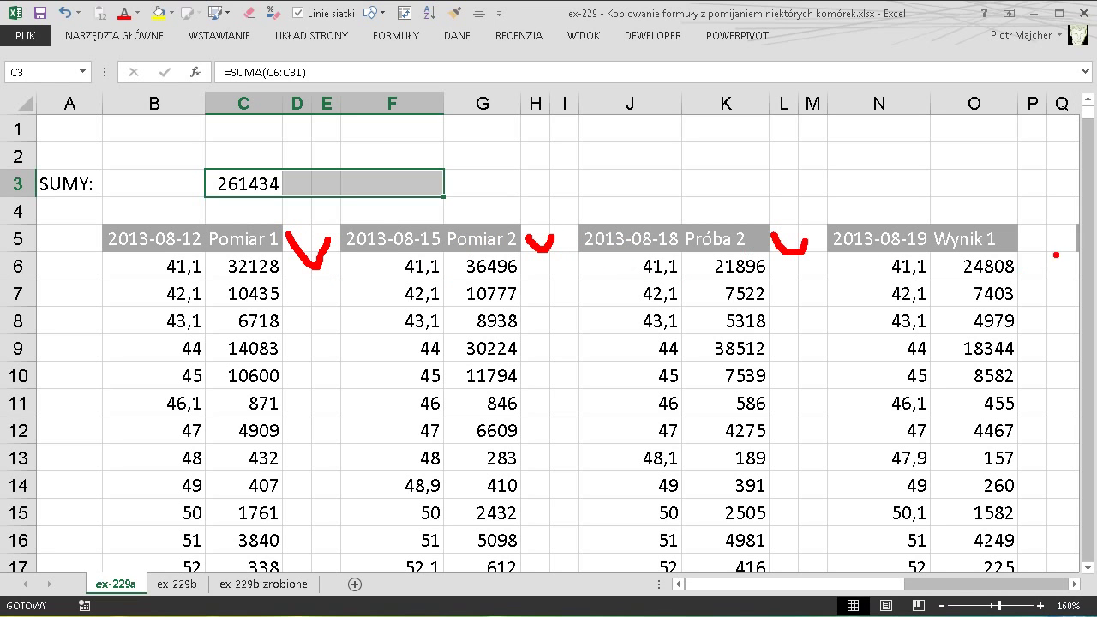
key("Escape")
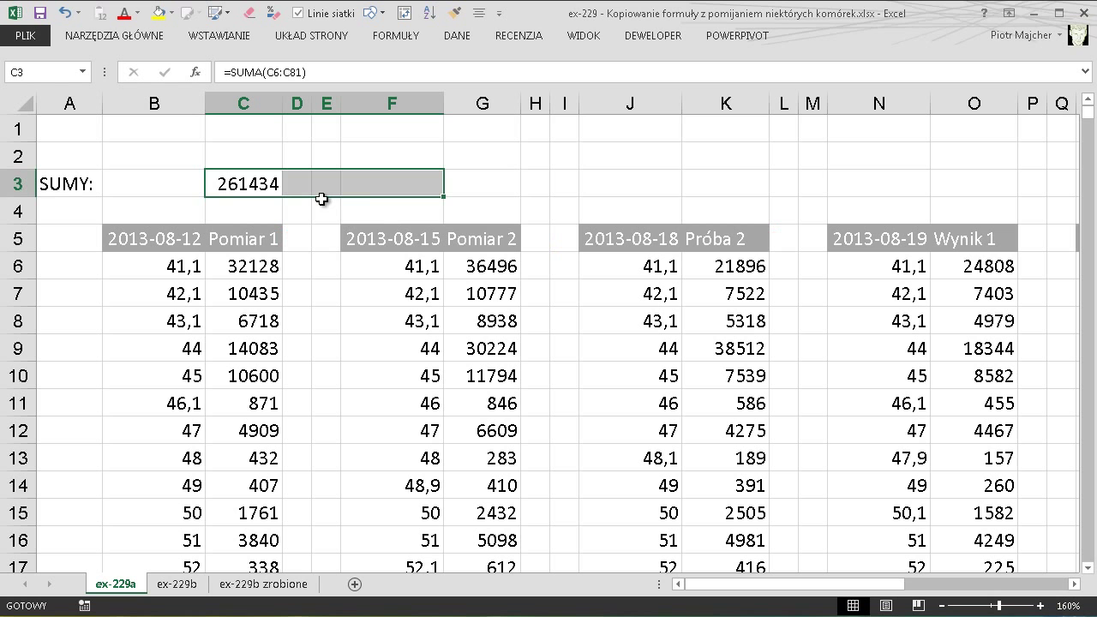
Step: Fill the C3:F3 pattern along row 3 to column W and check the copied formula in S3
left_click_drag(446, 196, 1061, 197)
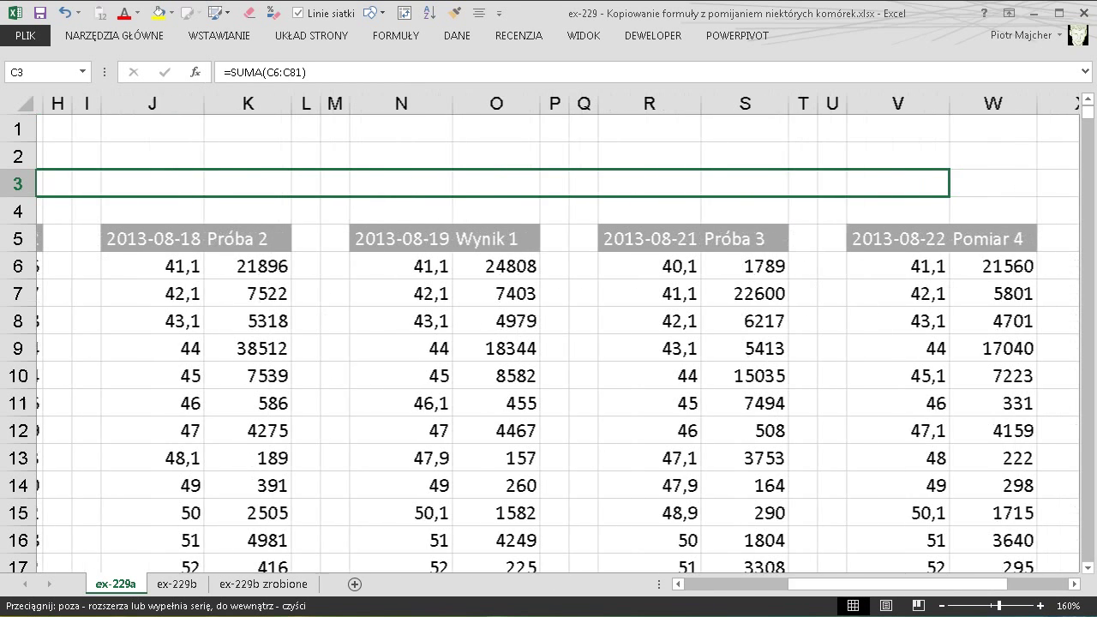
left_click_drag(1062, 198, 725, 187)
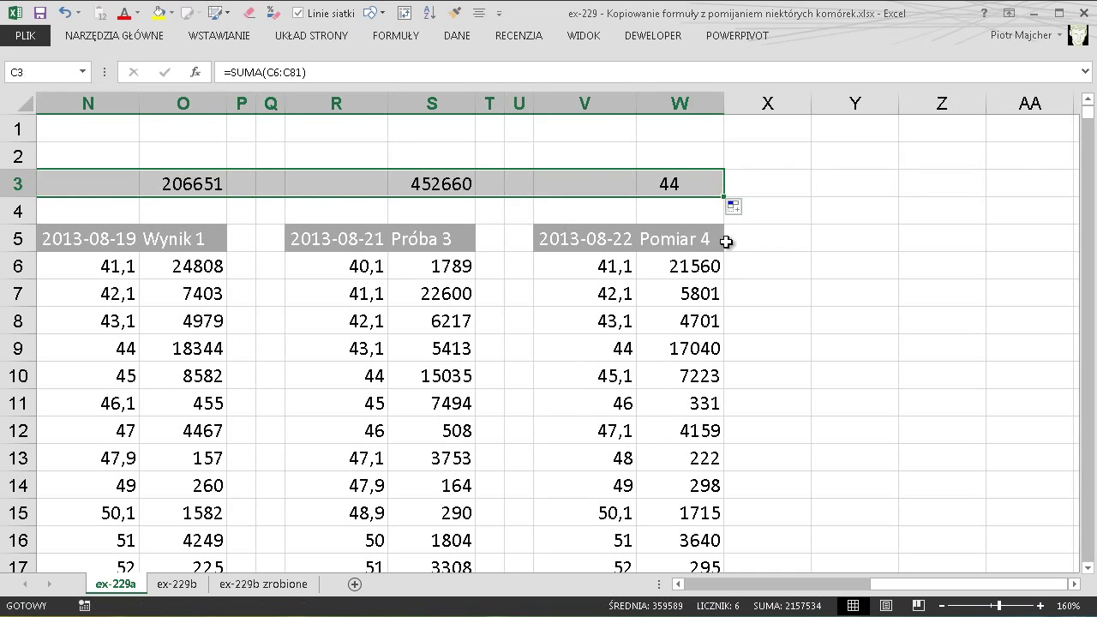
left_click(439, 188)
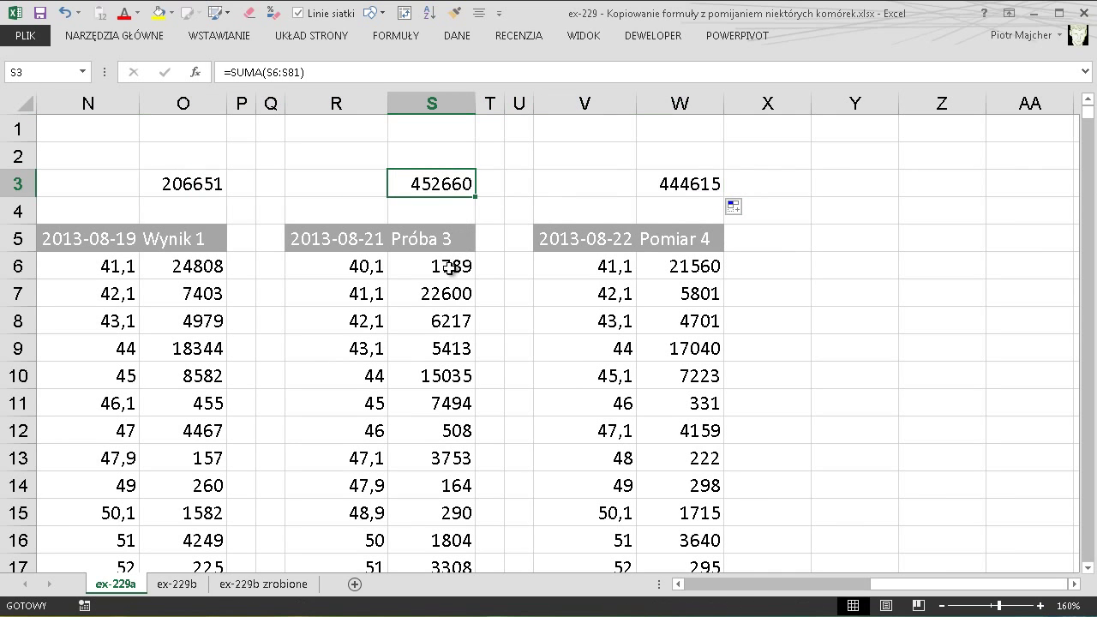
mouse_move(862, 584)
left_mouse_down()
mouse_move(802, 595)
mouse_move(686, 590)
left_mouse_up()
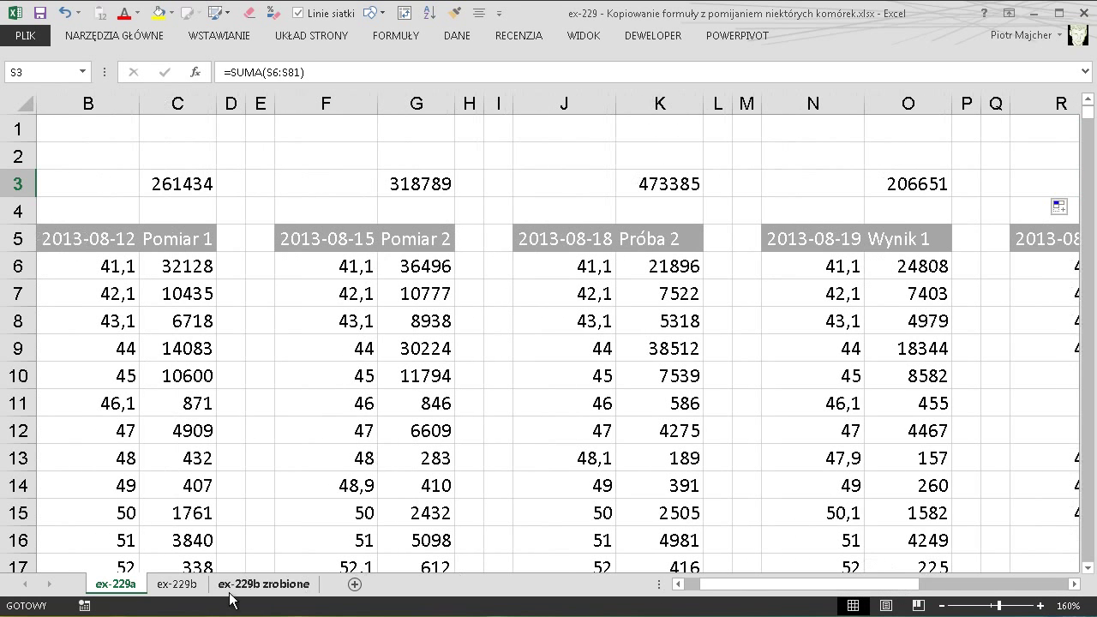
Step: Open the ex-229b sheet and select cell C3 for the new formula
left_click(206, 587)
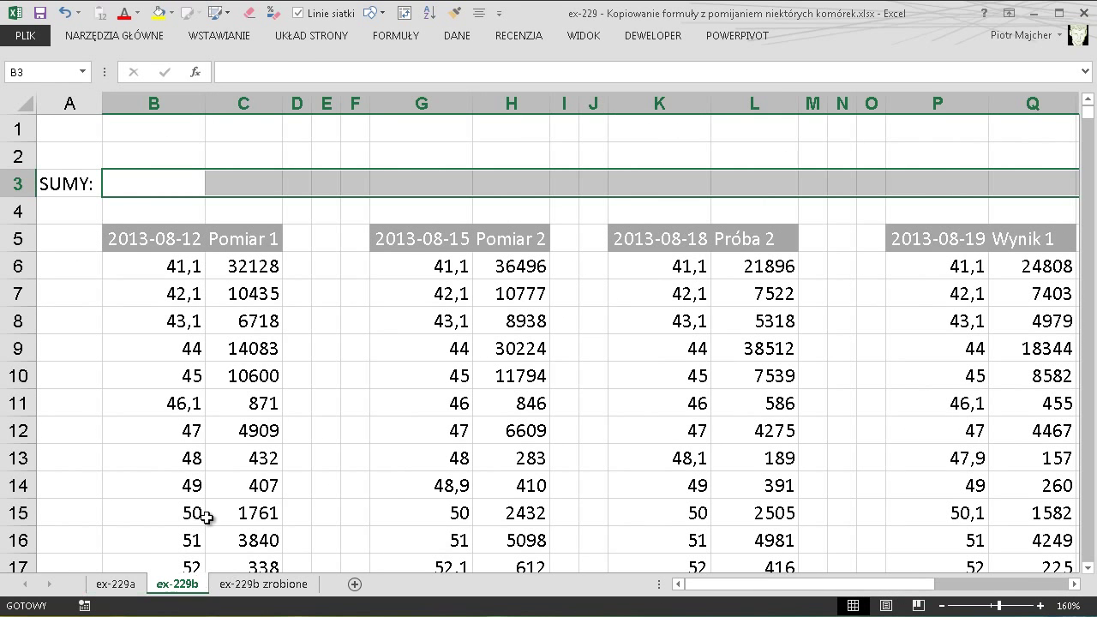
left_click(333, 298)
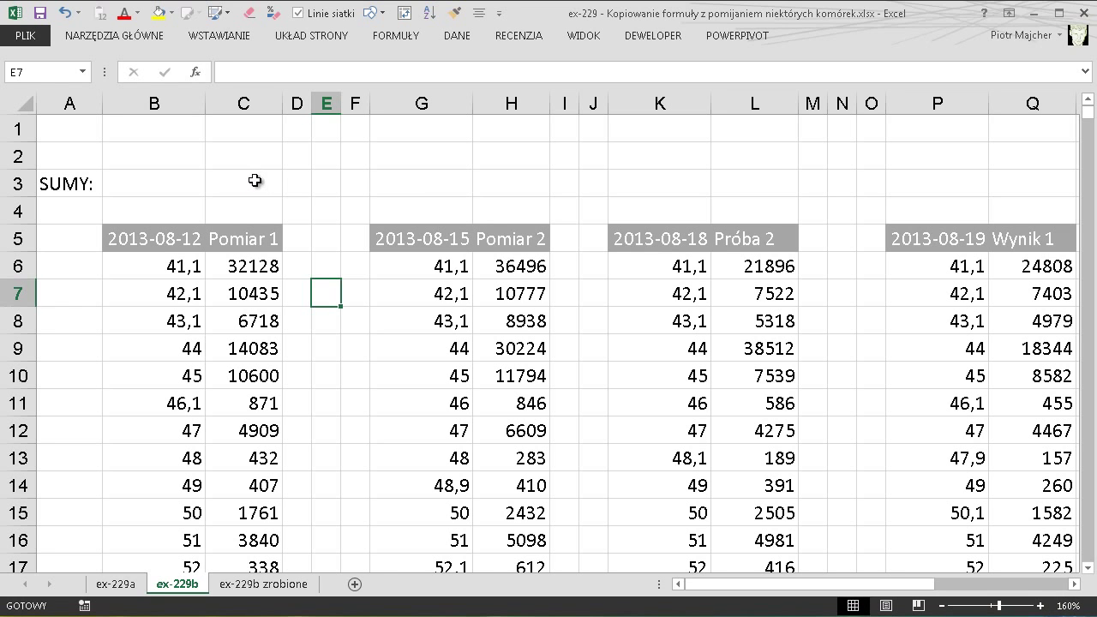
left_click(256, 183)
Step: Start C3 with =JEŻELI( and annotate the Pomiar 1 header, the 2013-08-12 date and the formula start
type("=")
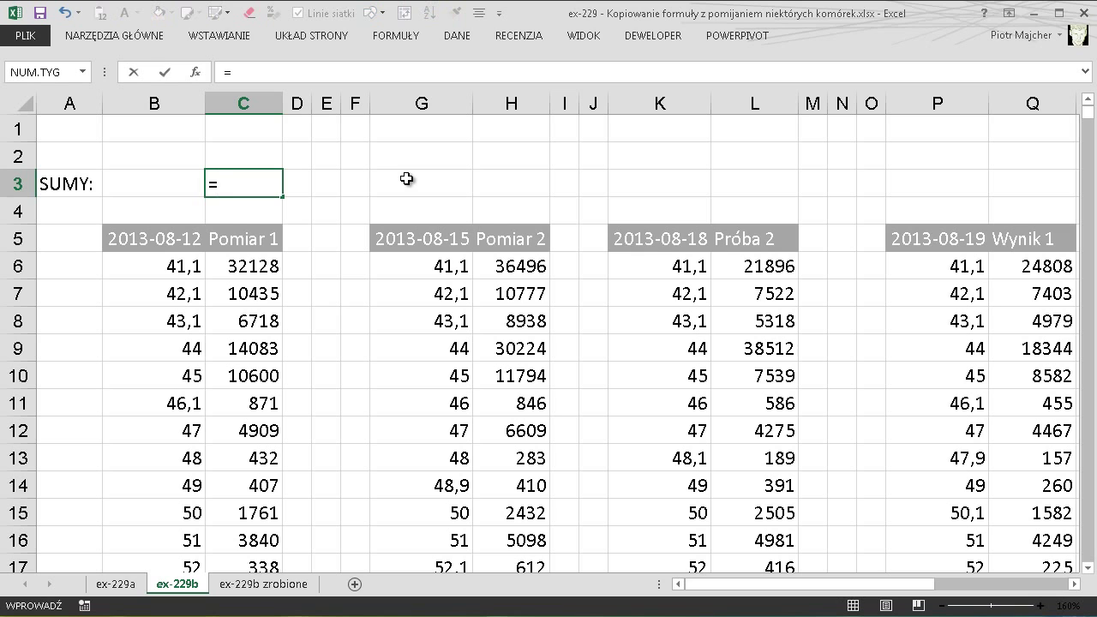
type("je")
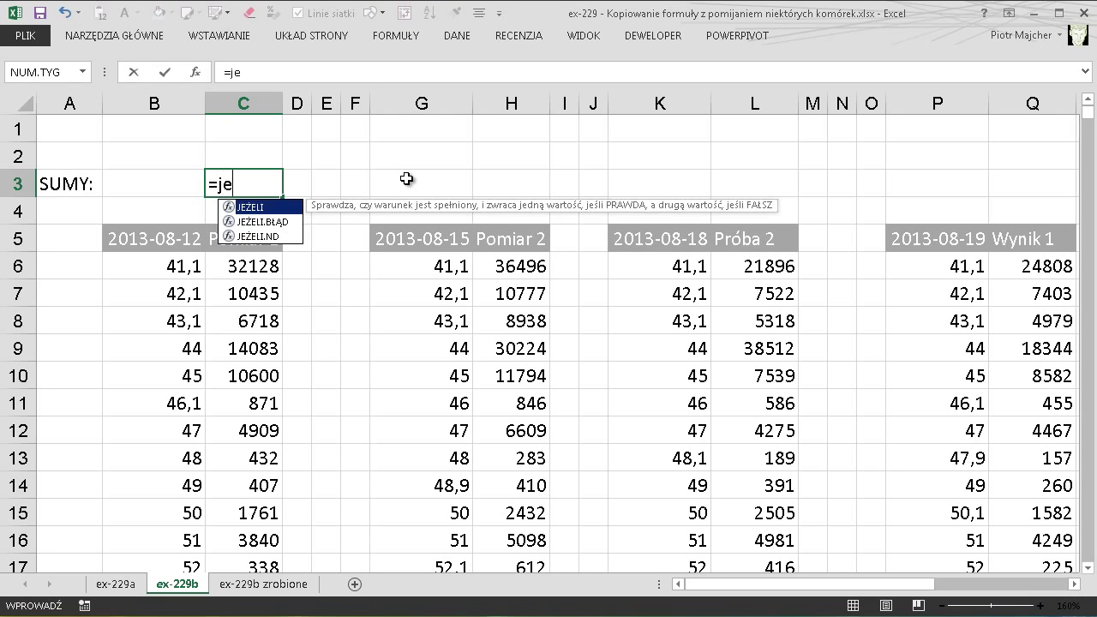
key("Tab")
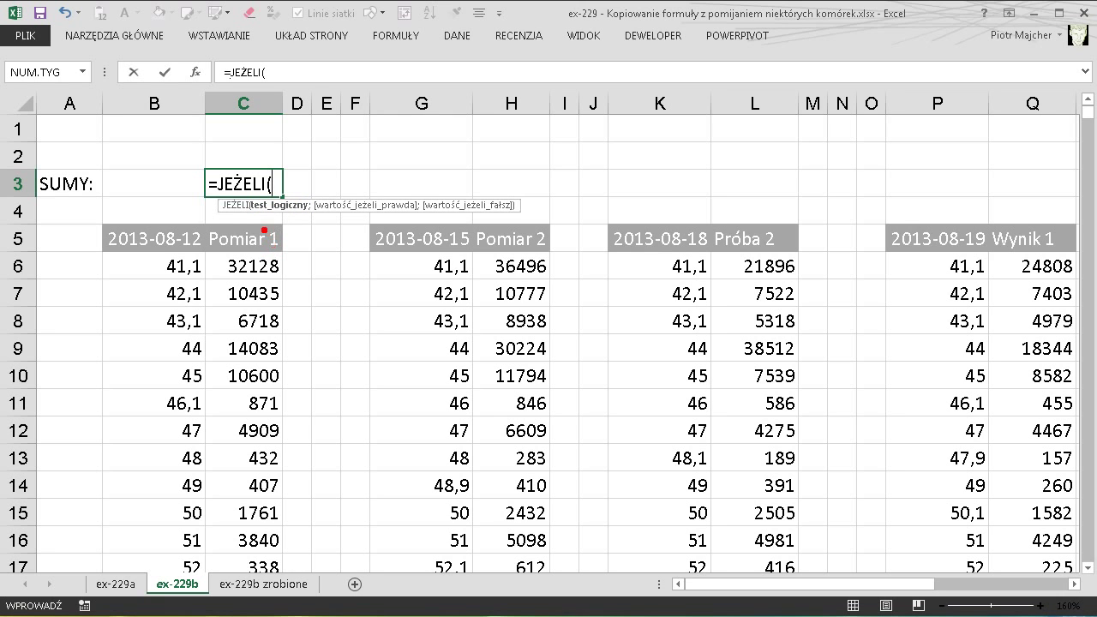
left_click_drag(228, 216, 227, 220)
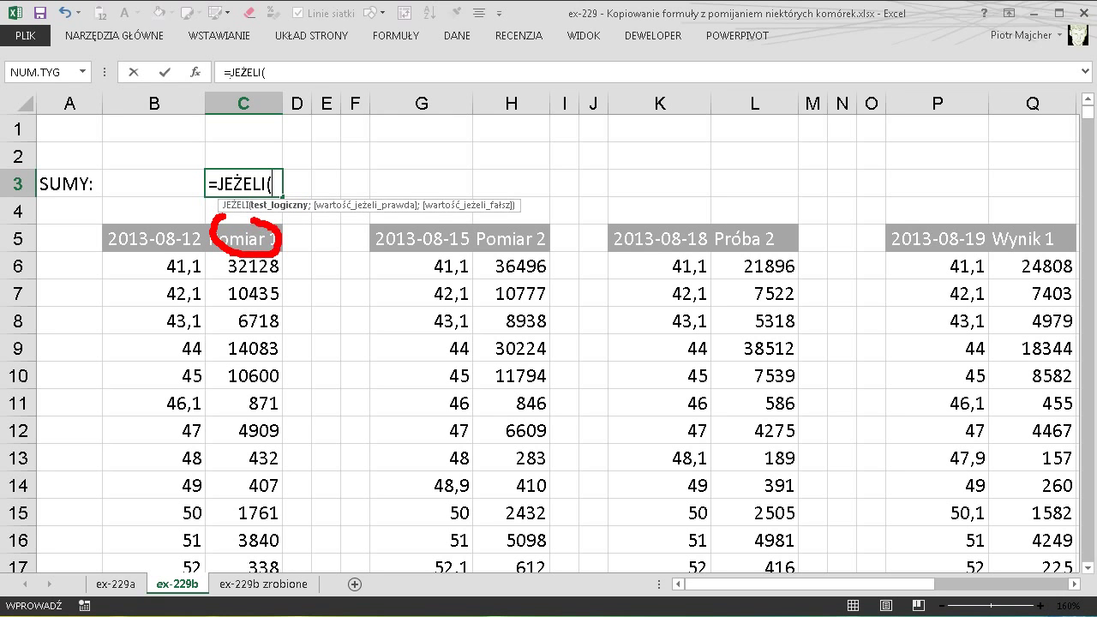
mouse_move(122, 226)
left_mouse_down()
mouse_move(177, 213)
mouse_move(120, 228)
left_mouse_up()
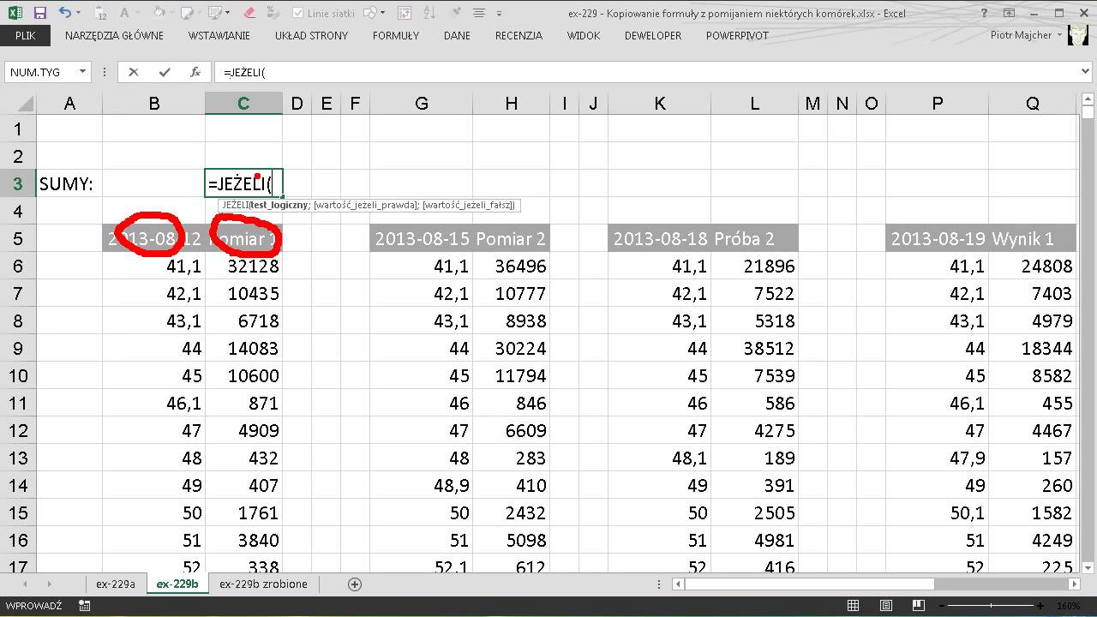
mouse_move(247, 166)
left_mouse_down()
mouse_move(257, 162)
mouse_move(237, 167)
left_mouse_up()
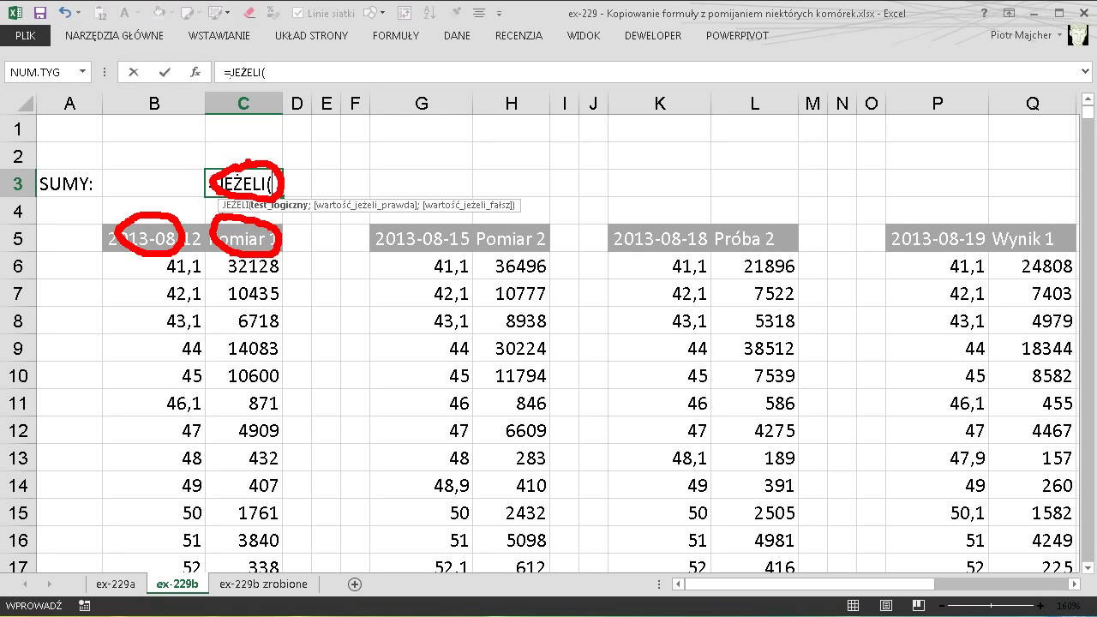
key("Escape")
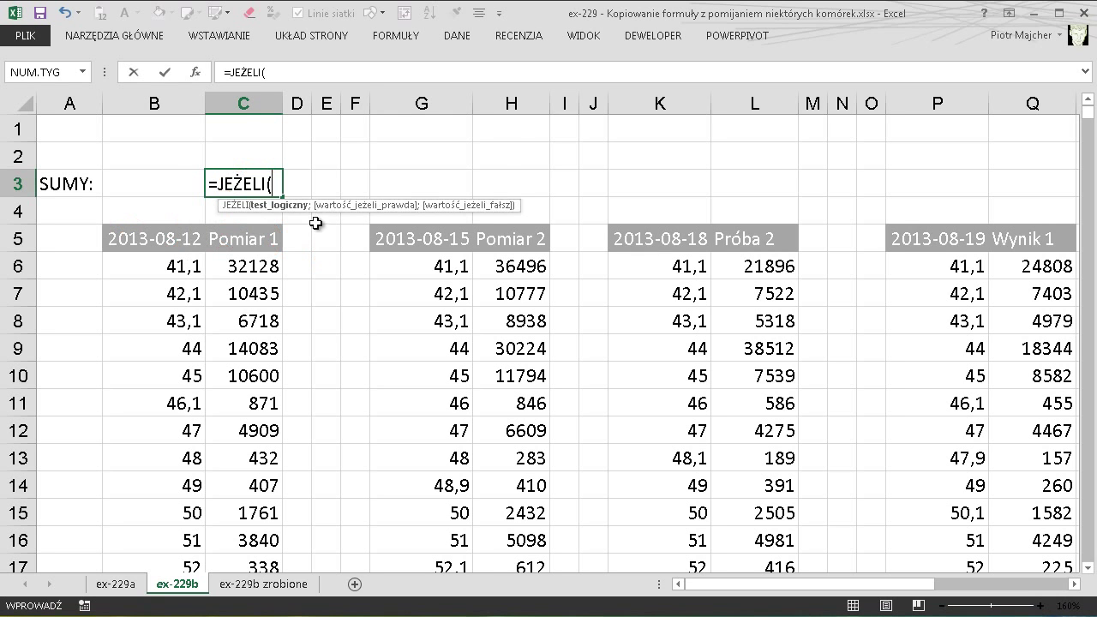
Step: Add the test oraz(C5<>"";B5<>"") to the C3 formula and begin its suma( argument
type("oraz")
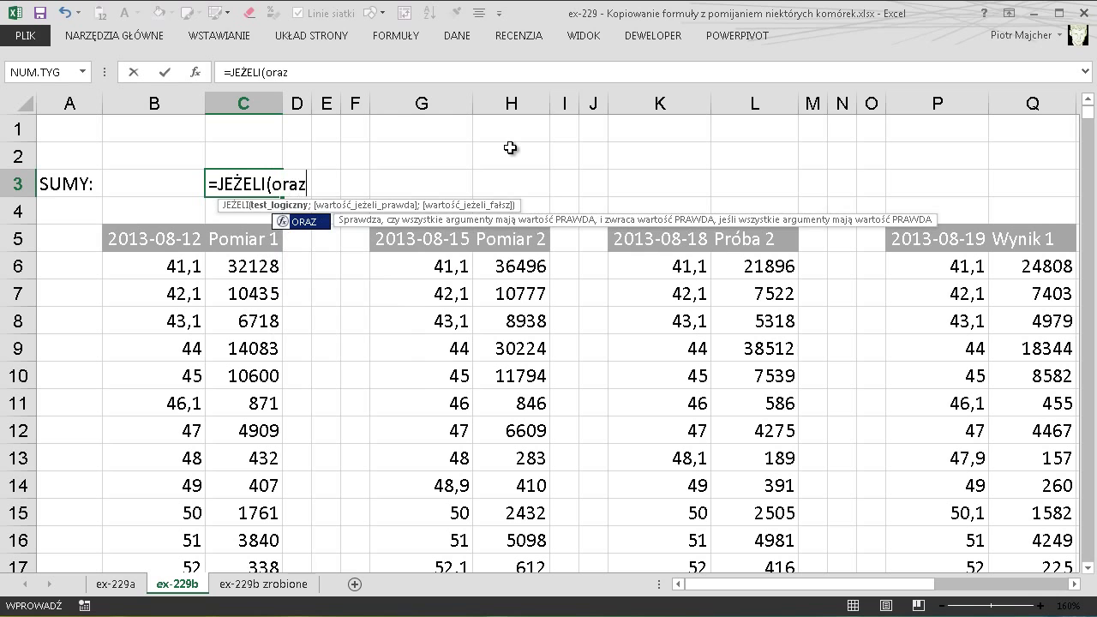
type("(")
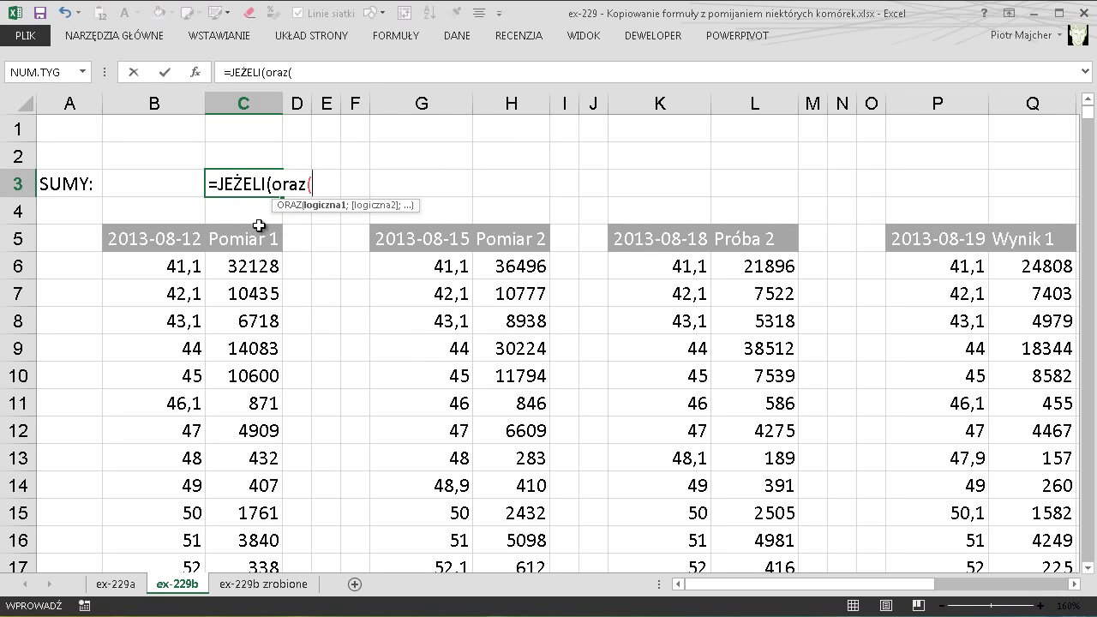
left_click(261, 240)
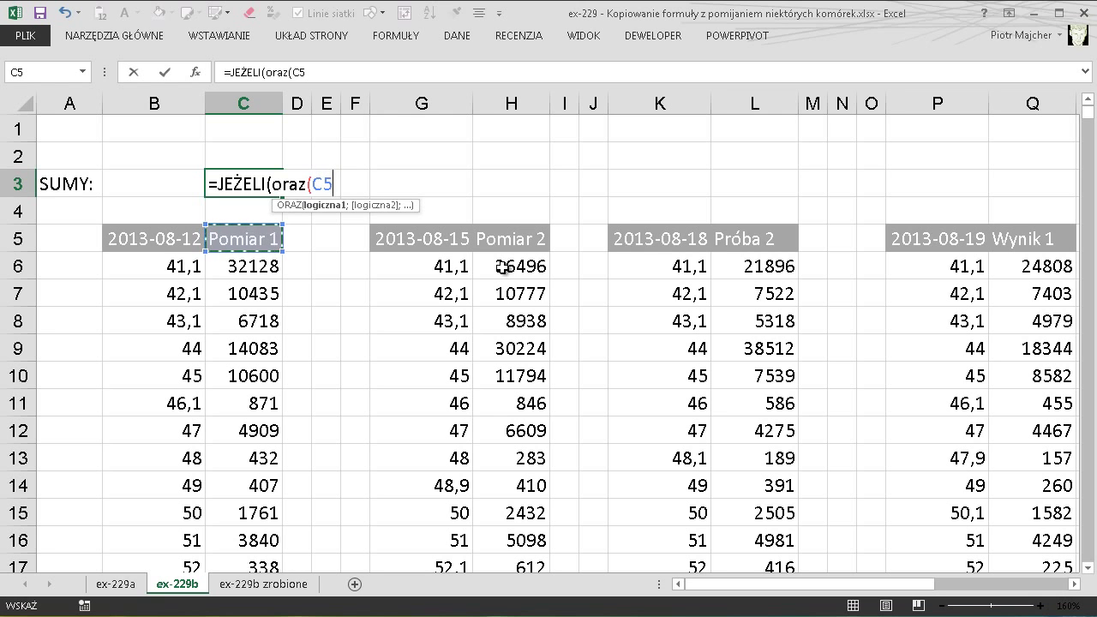
type("<>")
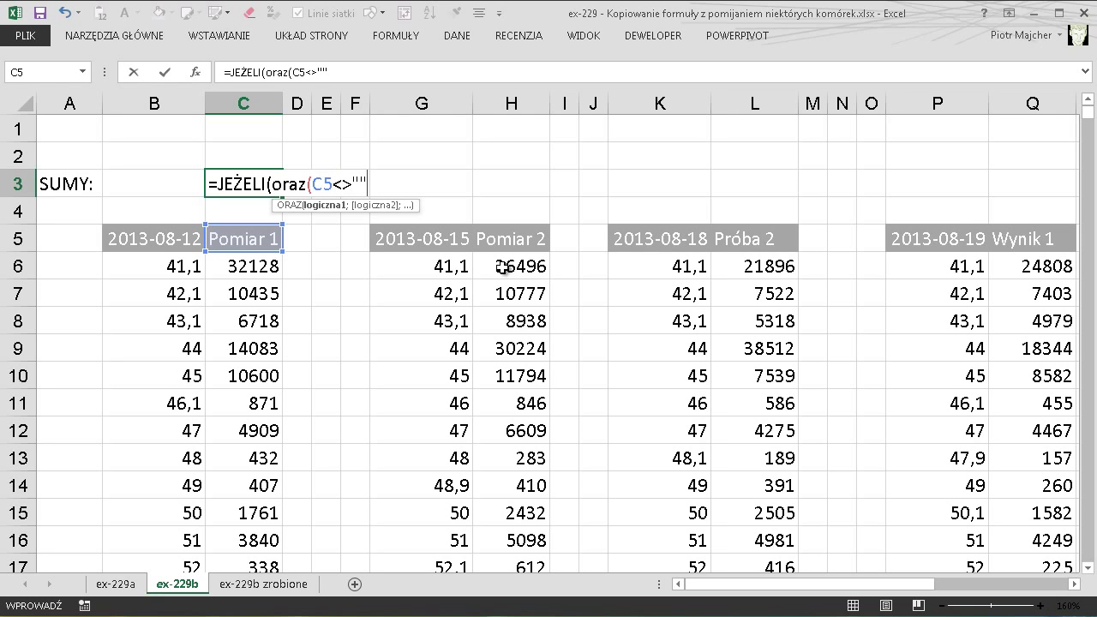
type(";")
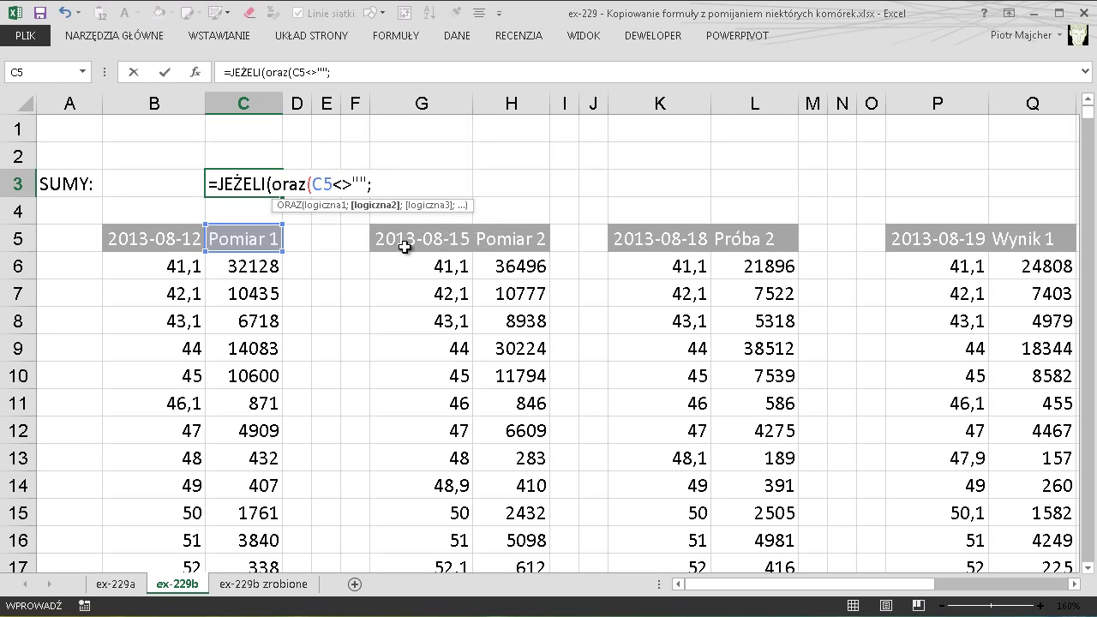
left_click(176, 237)
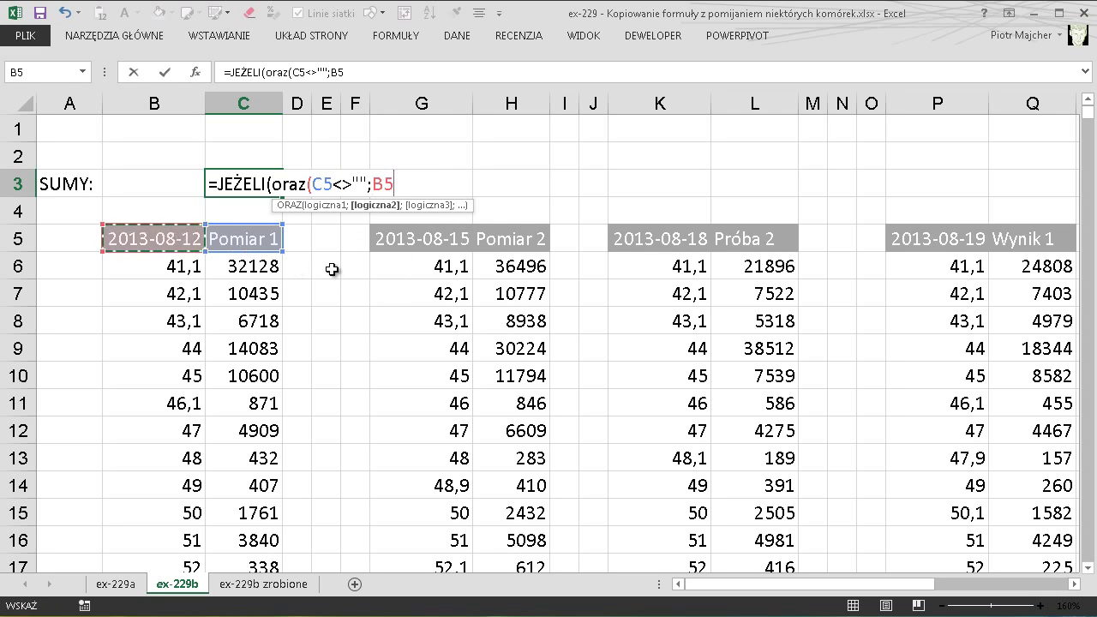
type("<>")
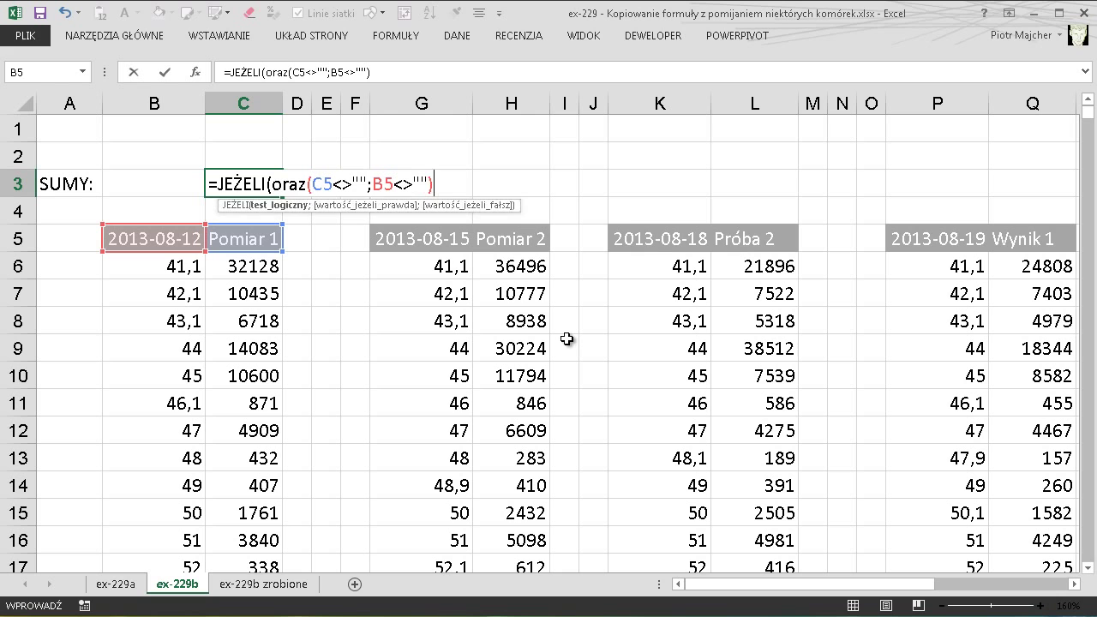
type(";")
type("suma(")
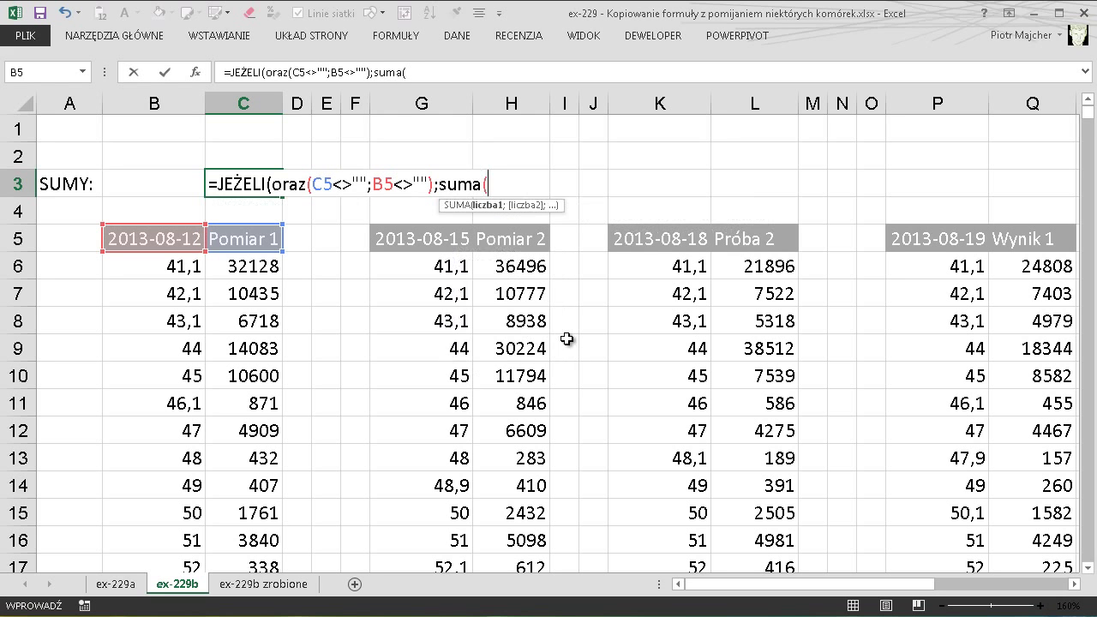
Step: Finish C3 as =JEŻELI(oraz(C5<>"";B5<>"");suma(C6:C81);""), displaying 261434
left_click(263, 267)
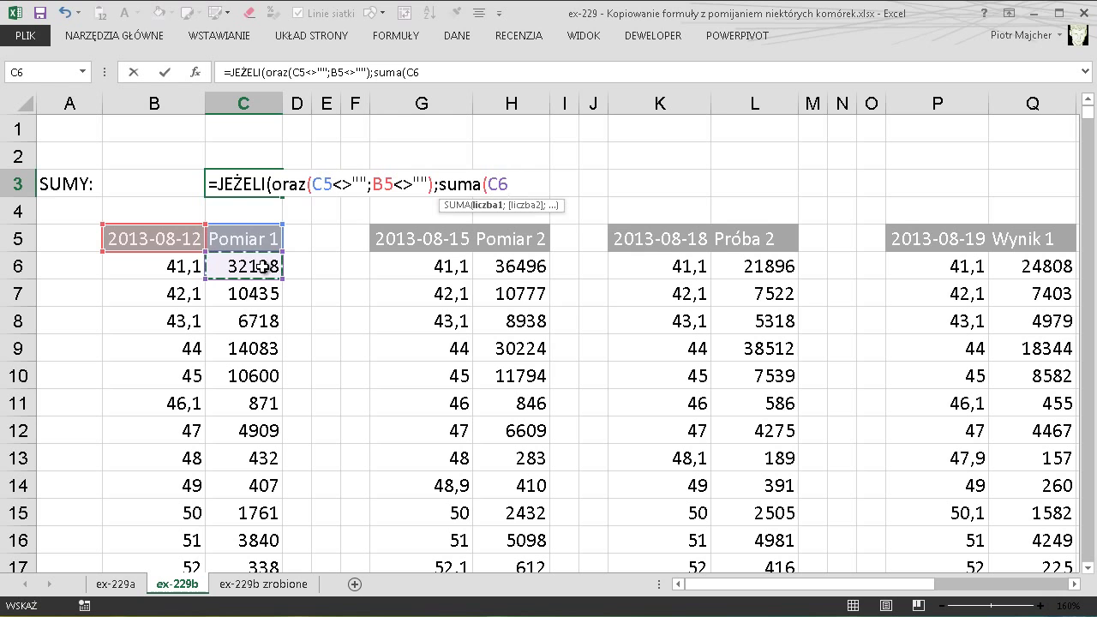
key("ctrl+shift+Down")
scroll(262, 267, "up", 20)
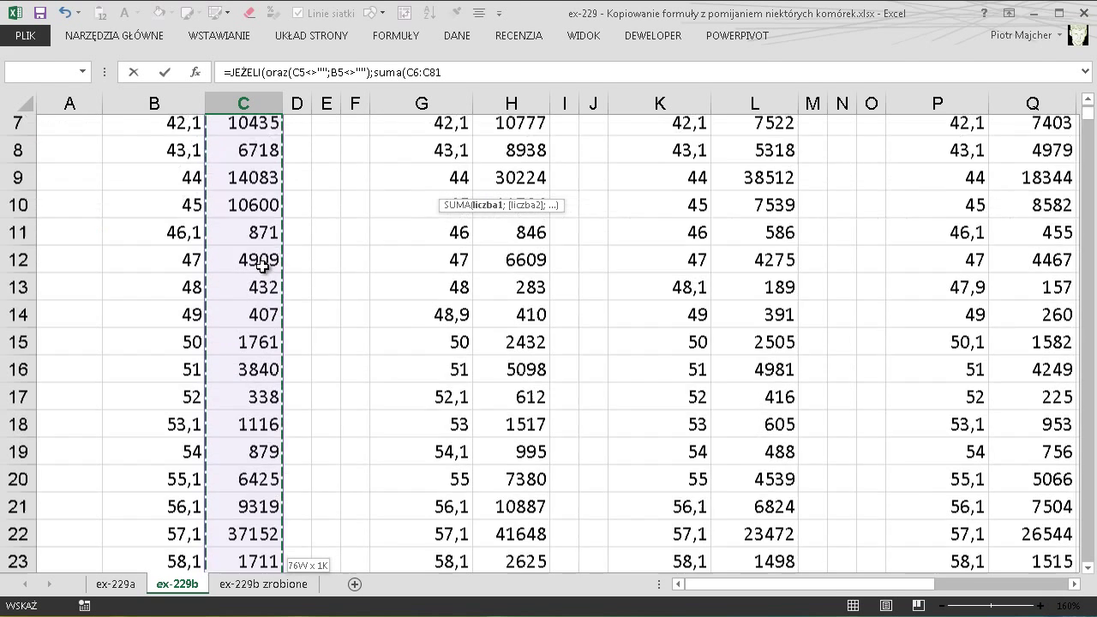
scroll(262, 267, "up", 2)
type(")")
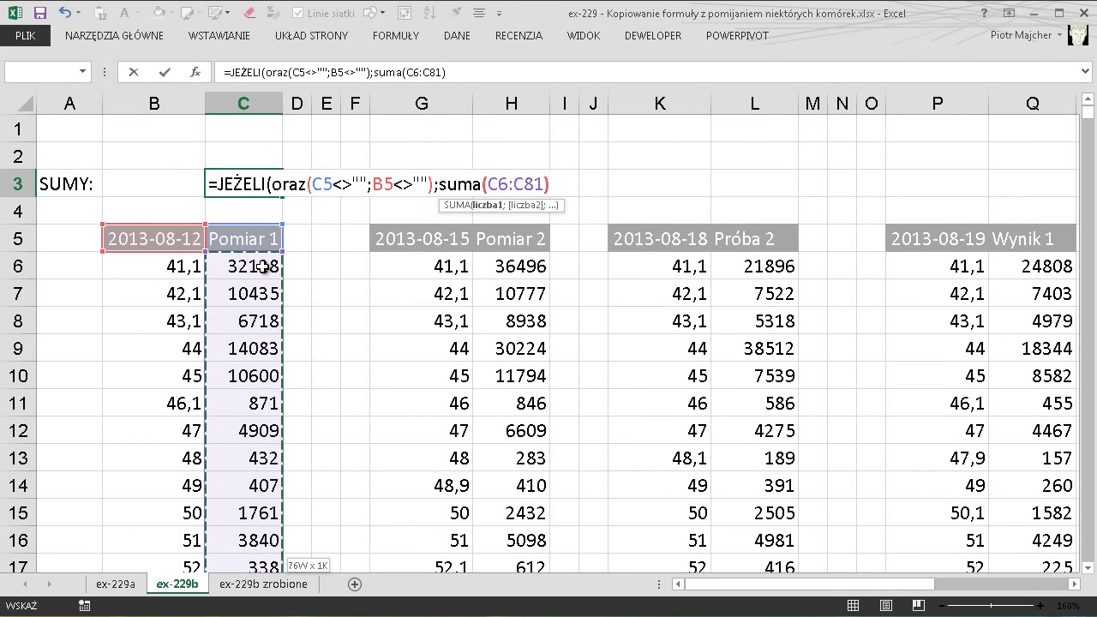
type(";")
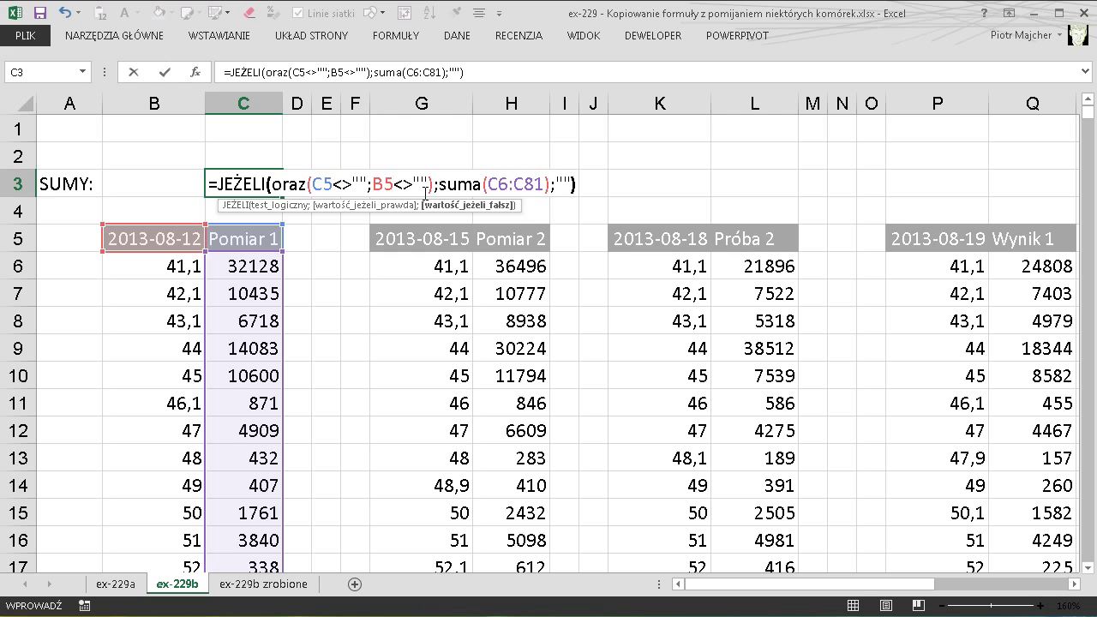
key("Return")
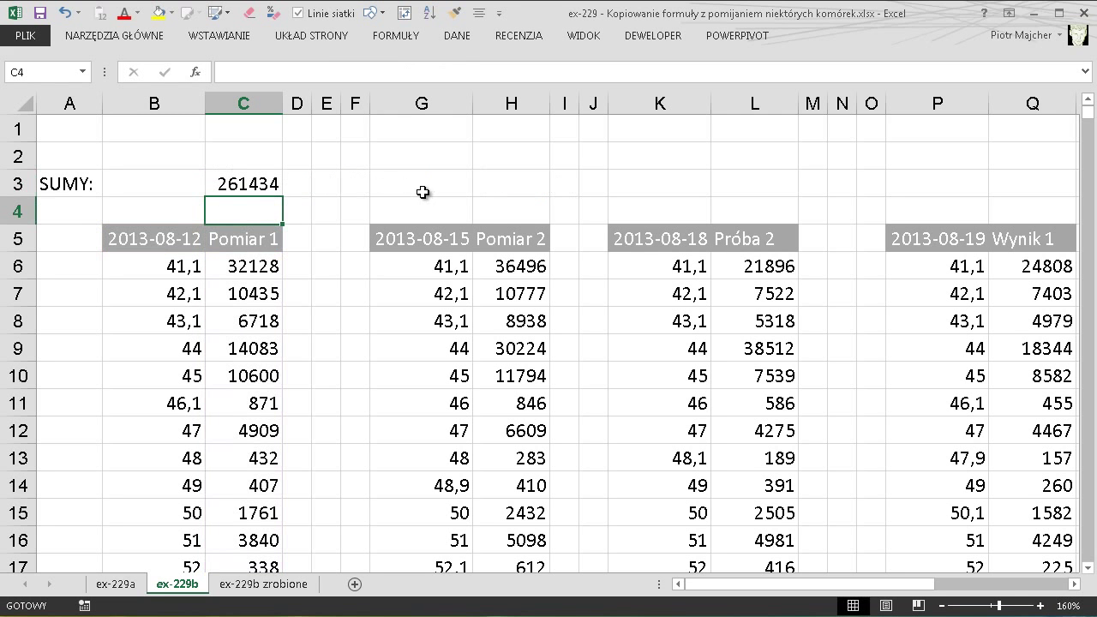
Step: Fill the C3 formula right to column Z, giving totals 318789, 473385 and 206651 above later blocks
left_click(264, 184)
mouse_move(283, 197)
left_mouse_down()
mouse_move(1096, 175)
mouse_move(941, 183)
mouse_move(503, 163)
left_mouse_up()
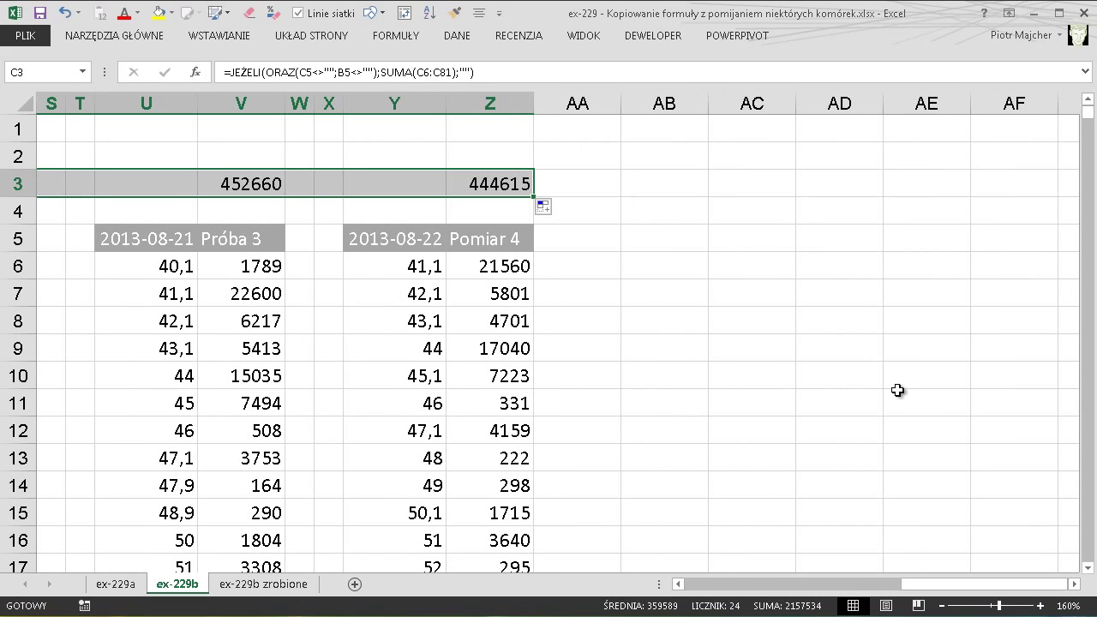
left_click_drag(967, 588, 695, 591)
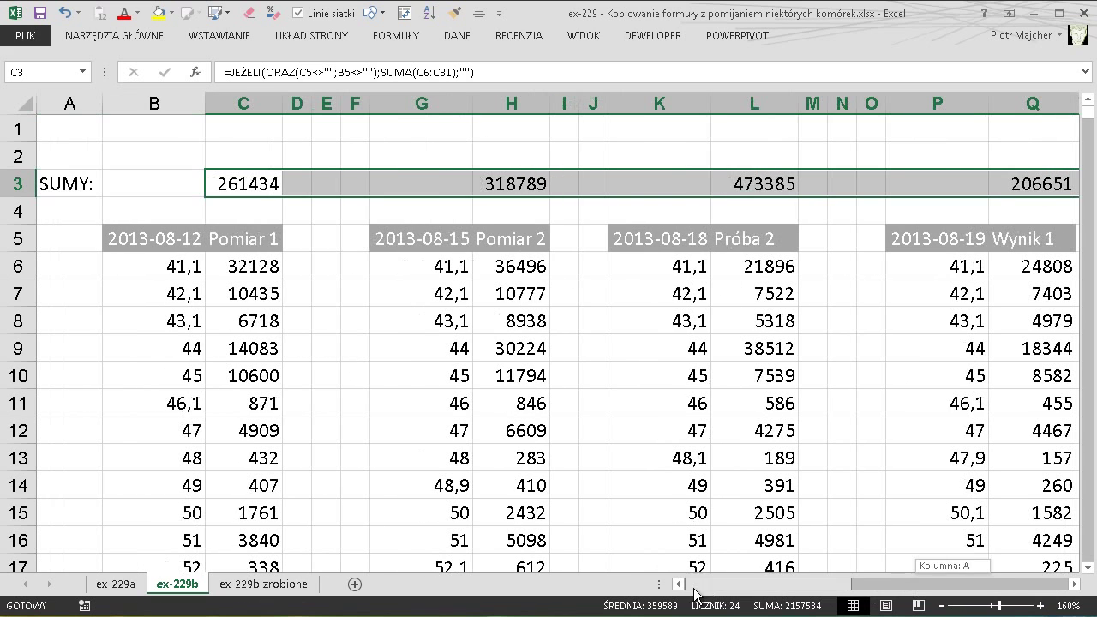
left_click(495, 272)
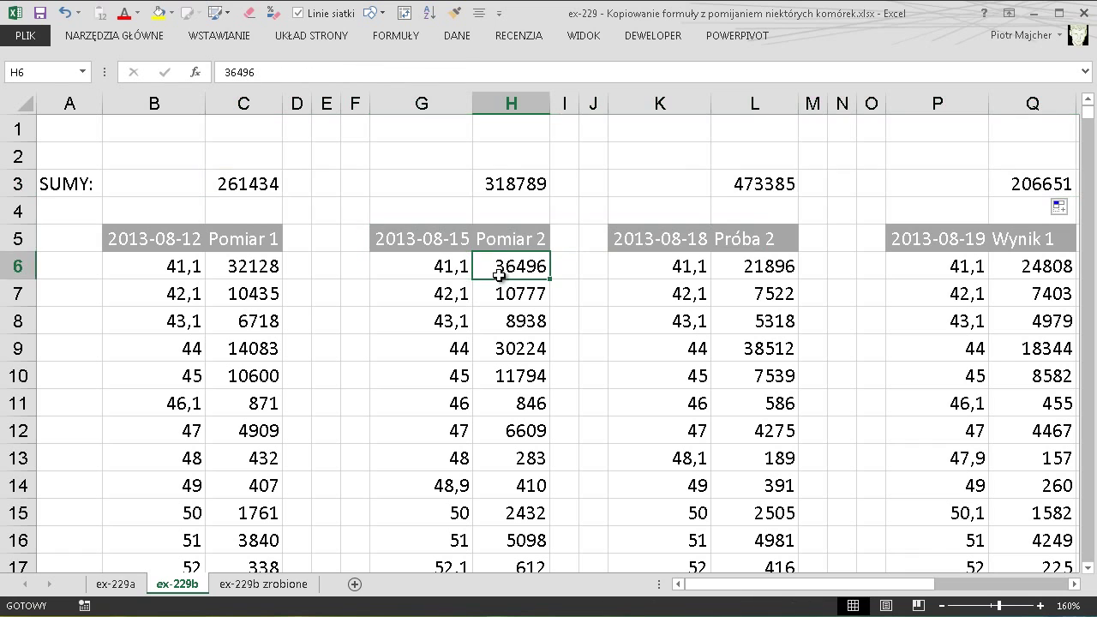